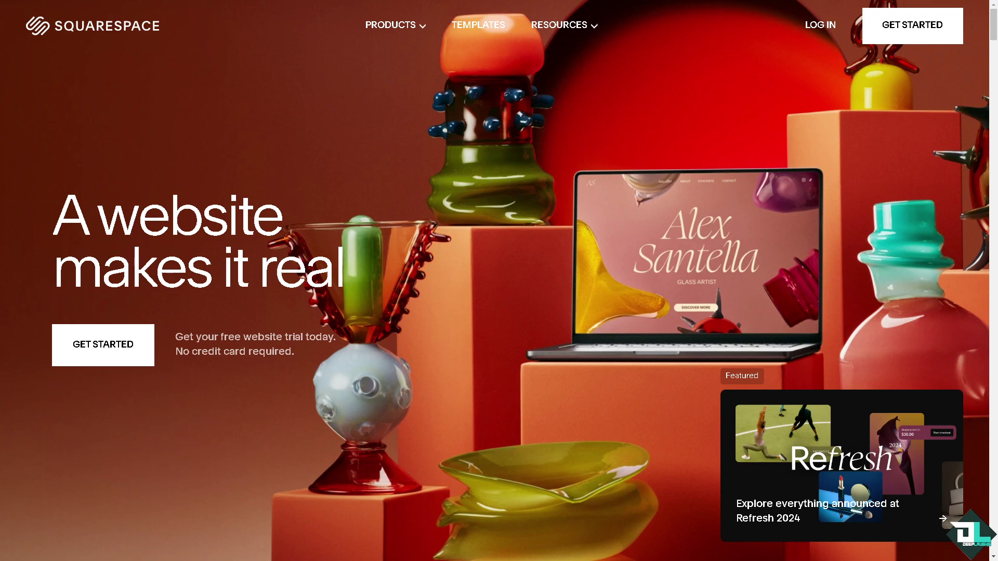
# Start a free website trial, skip the site topic and purpose questions, and open the account menu.
pyautogui.click(110, 345)
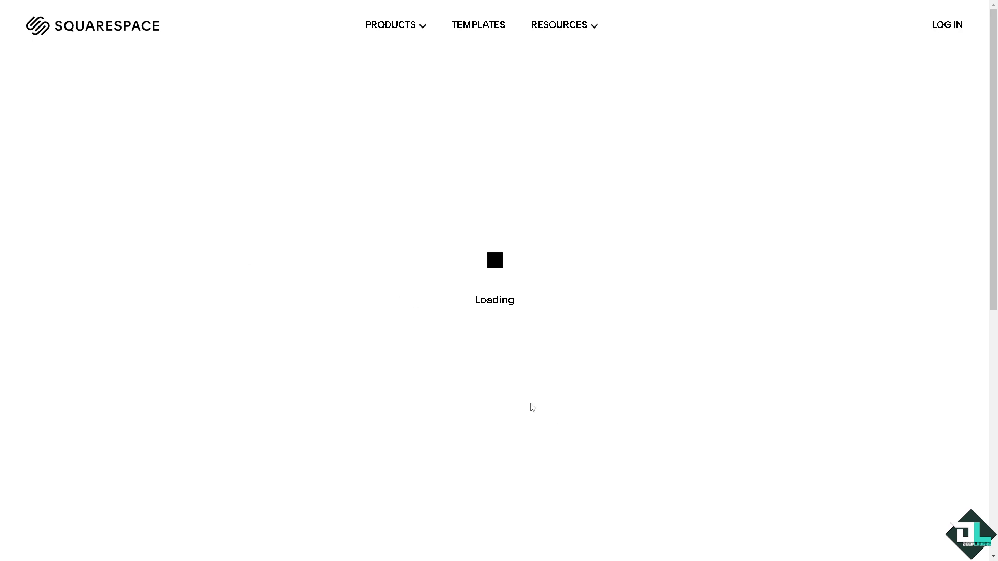
pyautogui.click(633, 535)
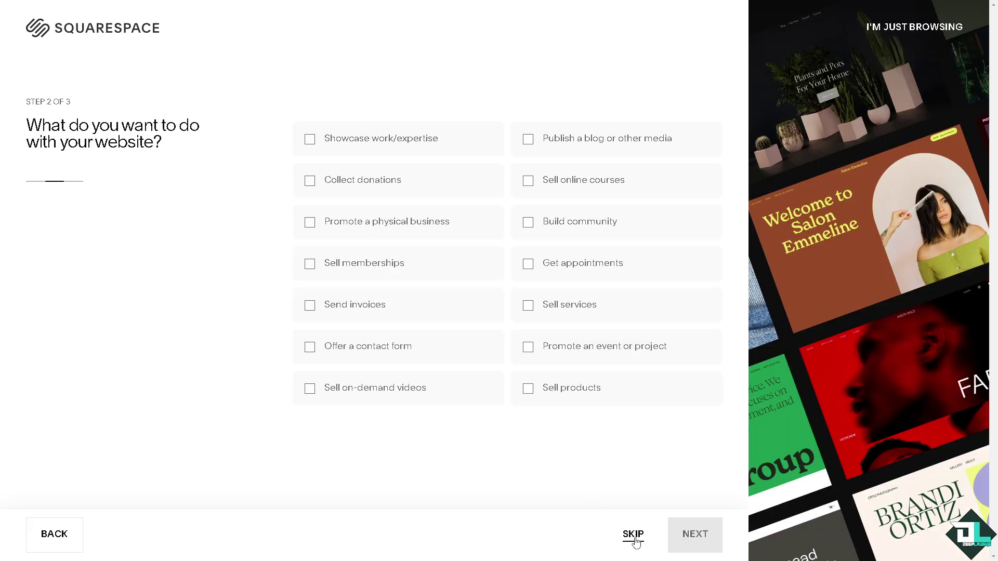
pyautogui.click(633, 535)
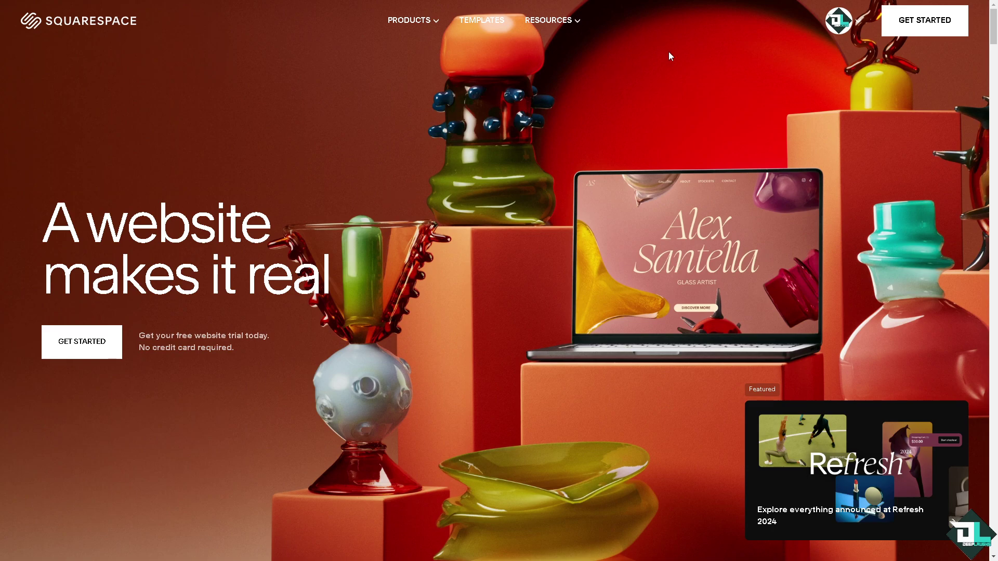
pyautogui.click(859, 25)
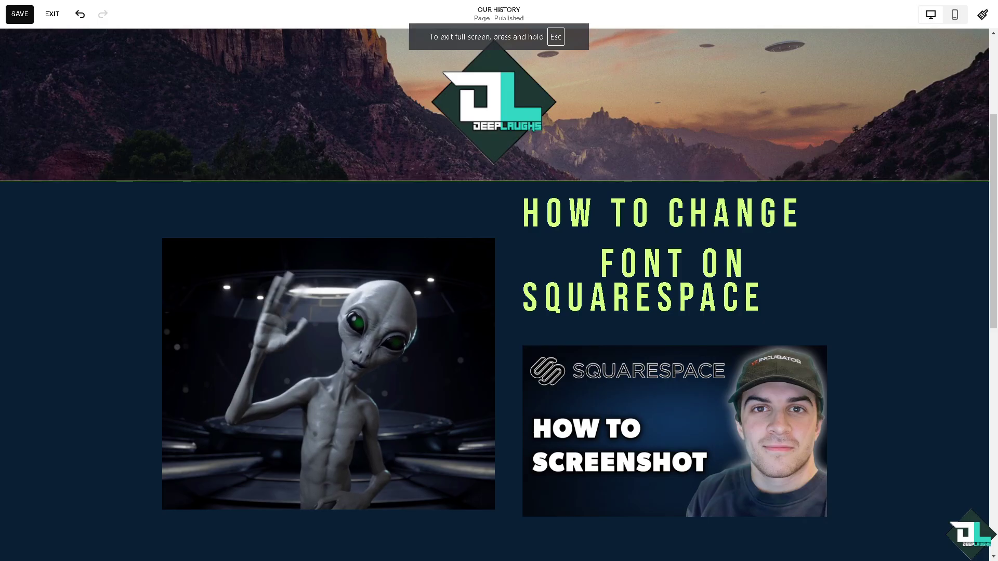
pyautogui.moveTo(124, 251)
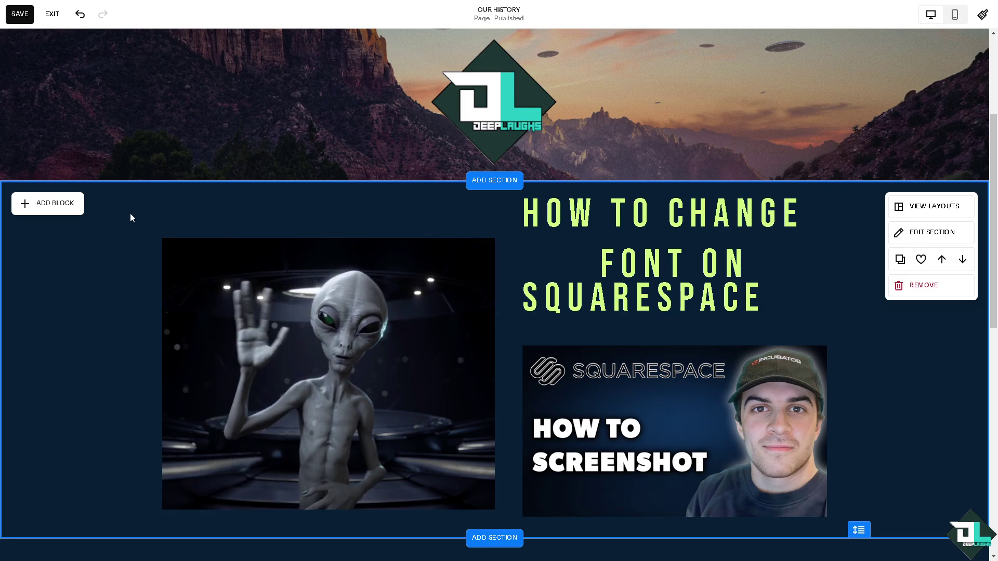
pyautogui.click(577, 214)
pyautogui.doubleClick(576, 214)
pyautogui.click(577, 214)
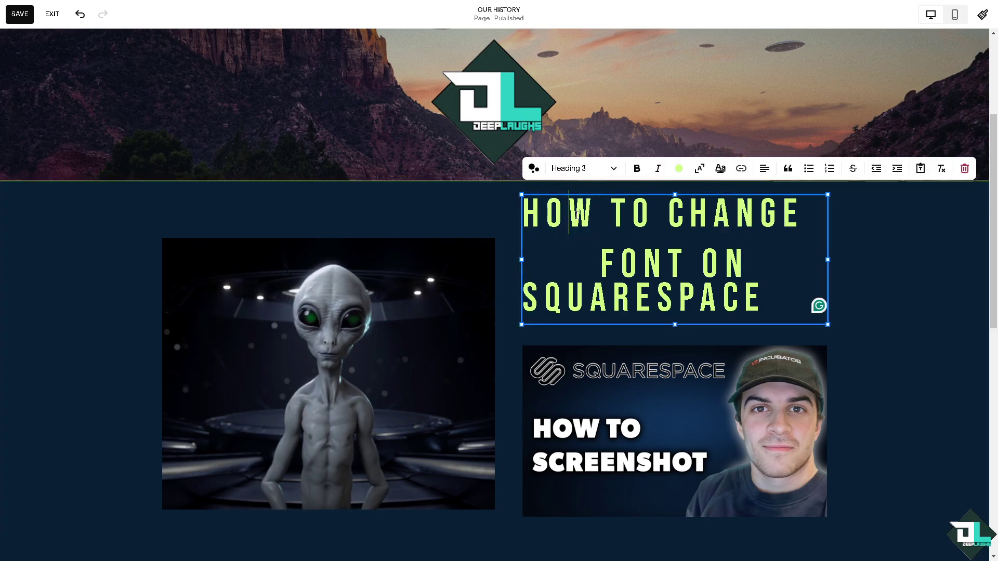
pyautogui.tripleClick(577, 214)
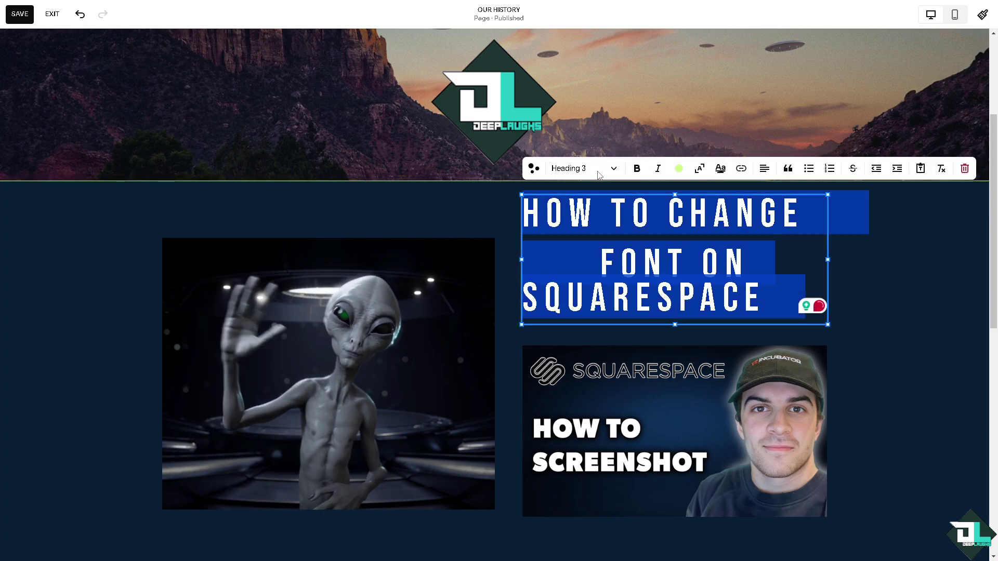
pyautogui.click(614, 171)
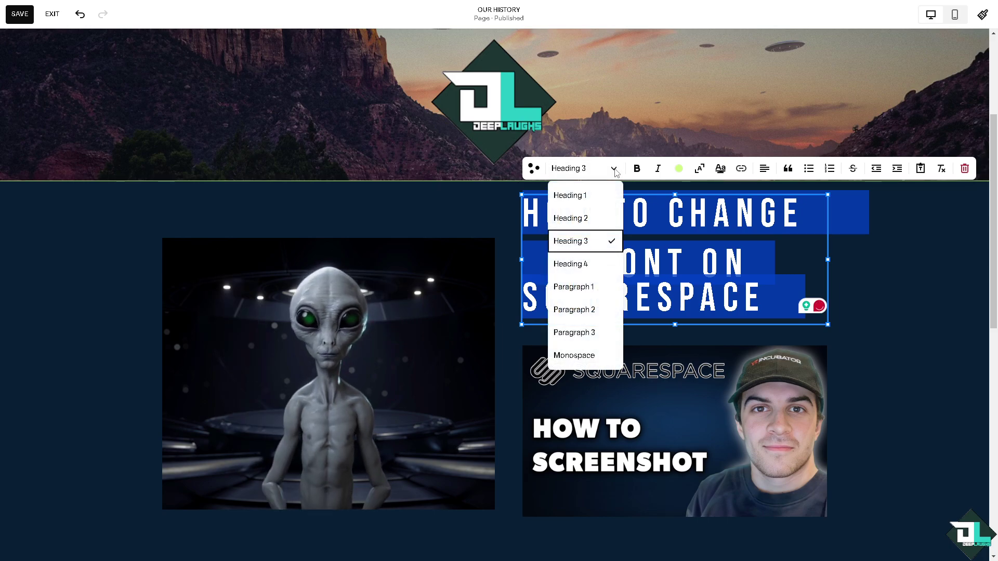
pyautogui.click(589, 194)
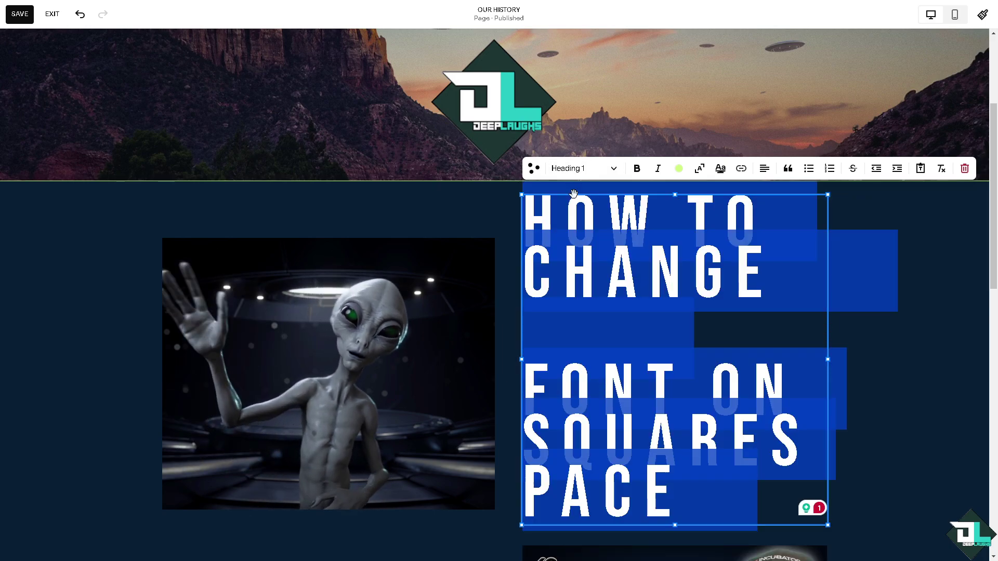
pyautogui.click(614, 169)
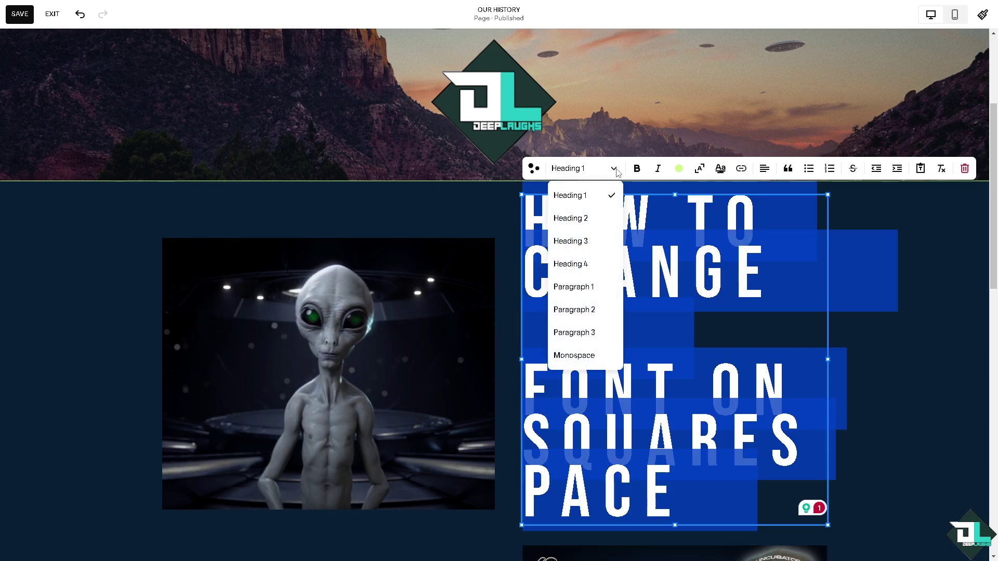
pyautogui.click(571, 219)
pyautogui.click(615, 169)
pyautogui.click(571, 241)
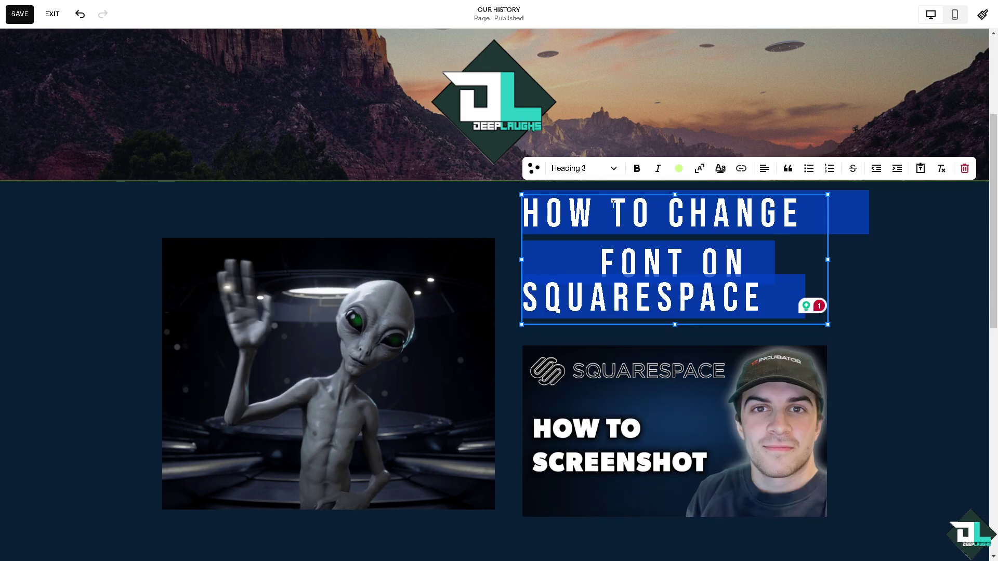
pyautogui.click(614, 169)
pyautogui.click(570, 263)
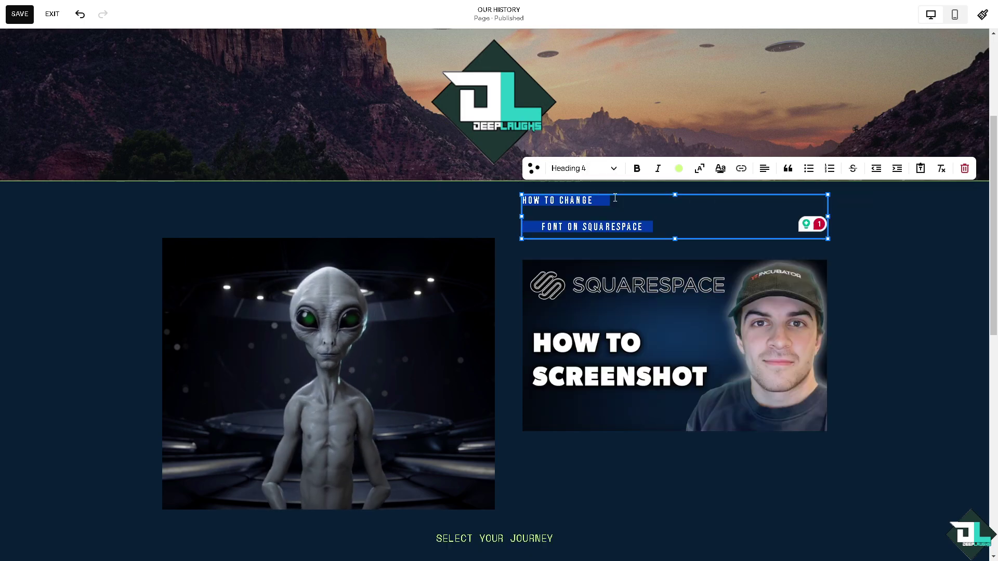
pyautogui.click(615, 169)
pyautogui.click(571, 286)
pyautogui.click(615, 169)
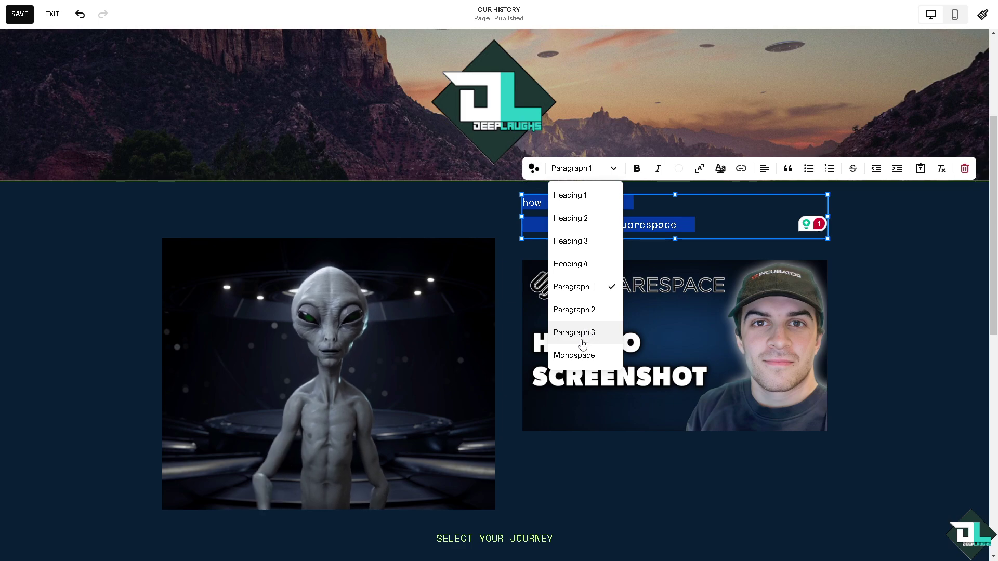
pyautogui.click(574, 355)
pyautogui.click(614, 170)
pyautogui.click(584, 217)
pyautogui.click(616, 172)
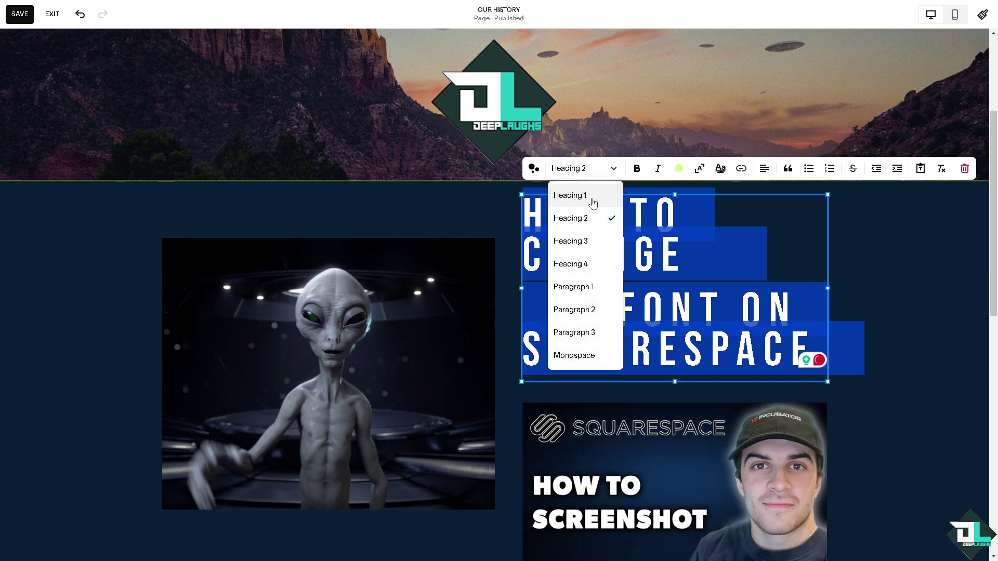
pyautogui.click(600, 195)
pyautogui.click(613, 171)
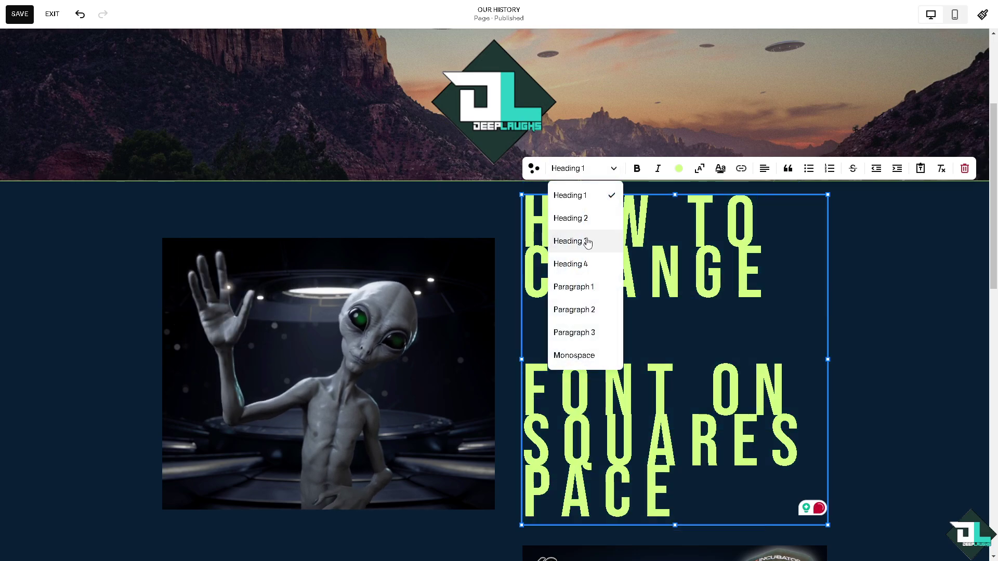
pyautogui.click(583, 241)
pyautogui.click(755, 240)
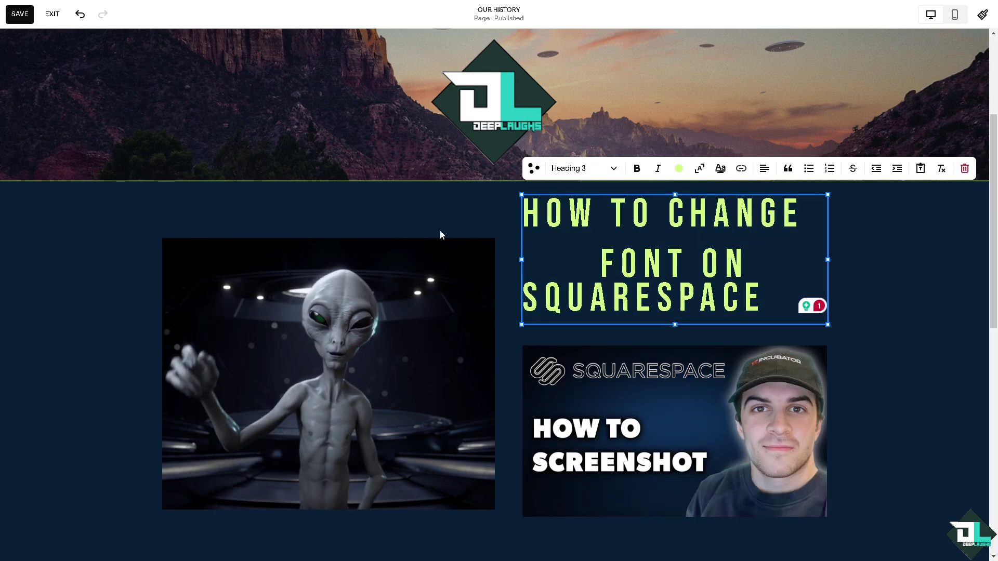
pyautogui.click(447, 207)
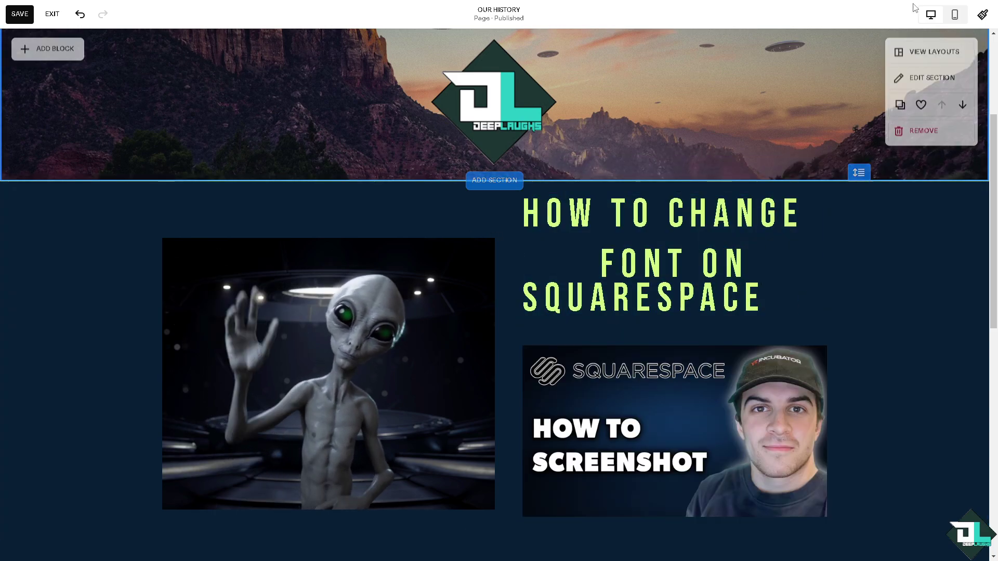
# Open Site Styles, go to Fonts, and show All Font Packs.
pyautogui.click(983, 16)
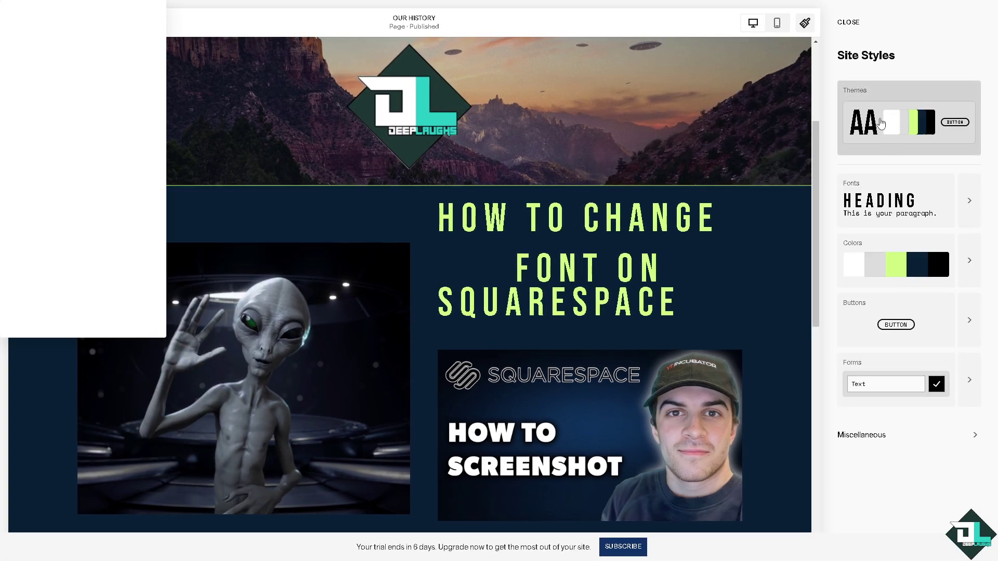
pyautogui.click(972, 206)
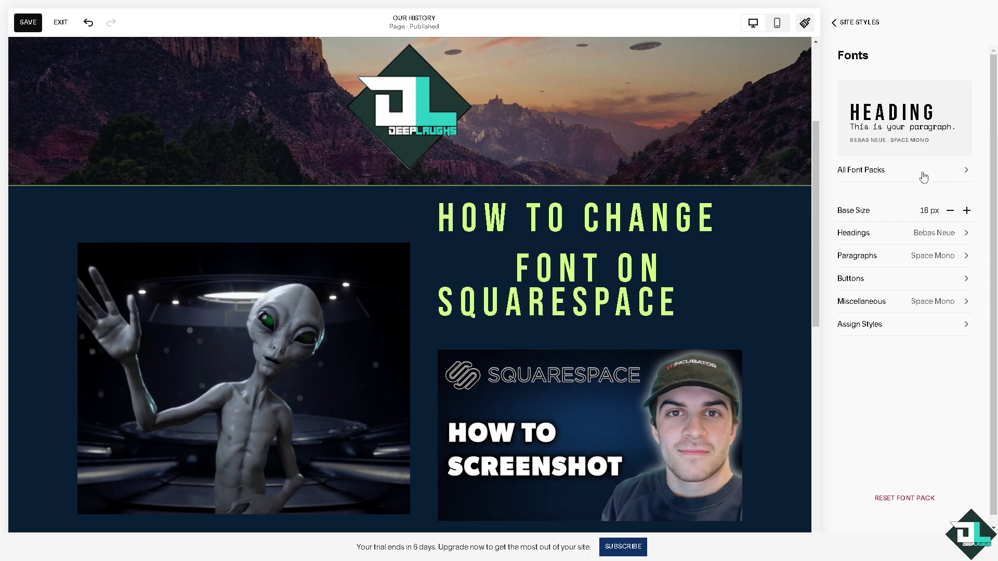
pyautogui.click(922, 176)
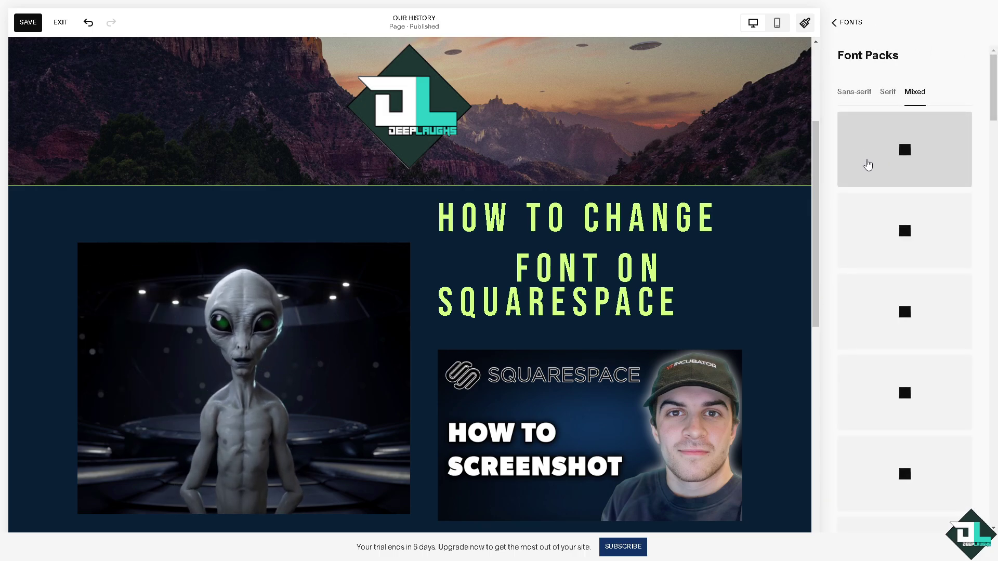
# Try the Sans-serif packs Urbanist · Poppins, Oswald · Arimo, Epilogue · Pontano Sans and Sansita · Nunito Sans.
pyautogui.click(854, 91)
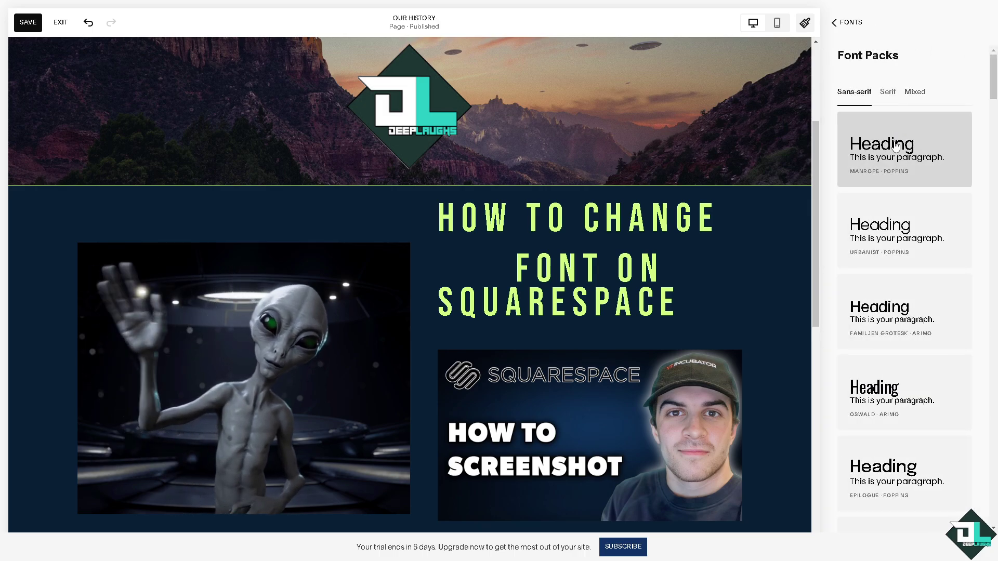
pyautogui.click(889, 245)
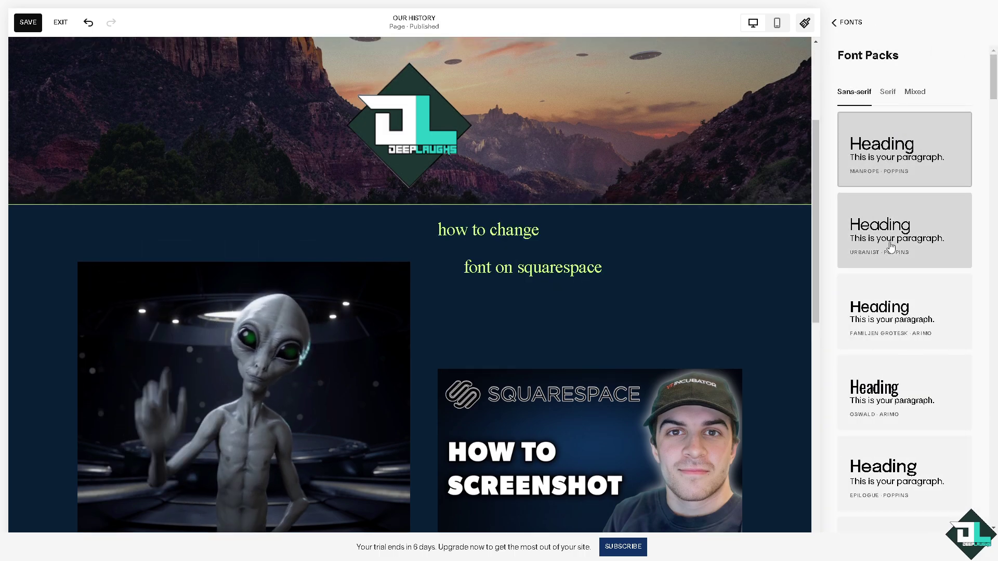
pyautogui.click(884, 315)
pyautogui.click(876, 406)
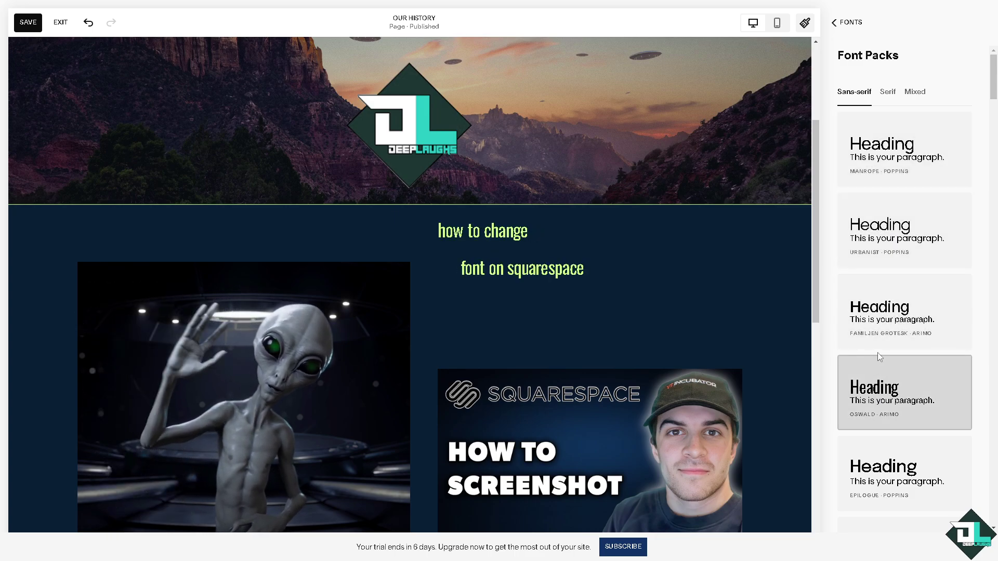
pyautogui.scroll(-2, 879, 357)
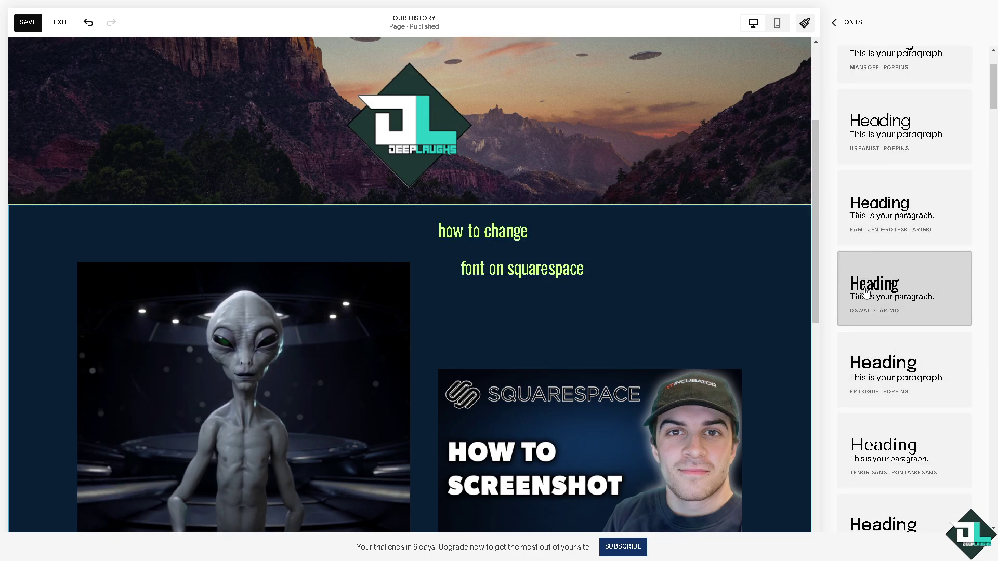
pyautogui.scroll(-3, 865, 293)
pyautogui.click(890, 361)
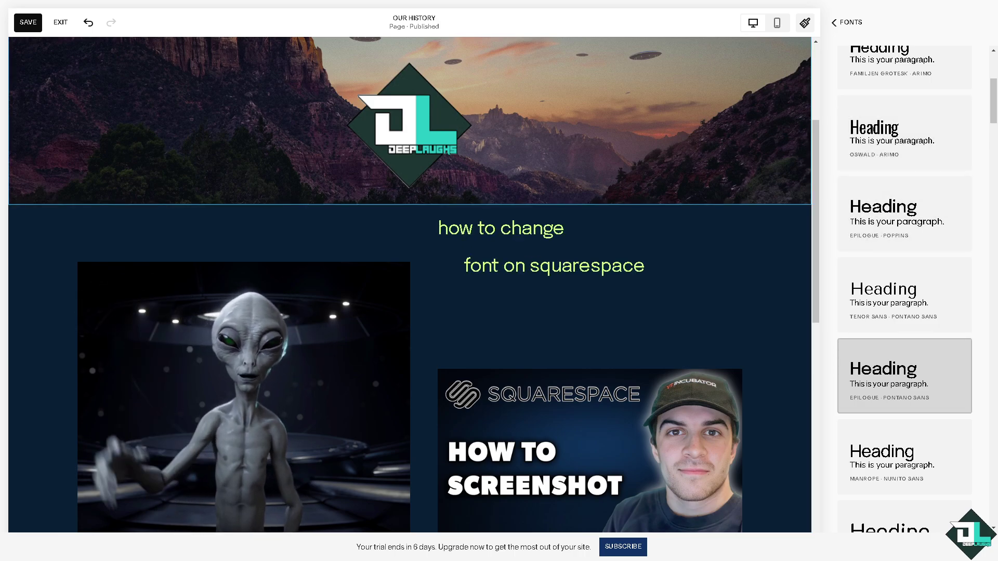
pyautogui.scroll(-4, 899, 399)
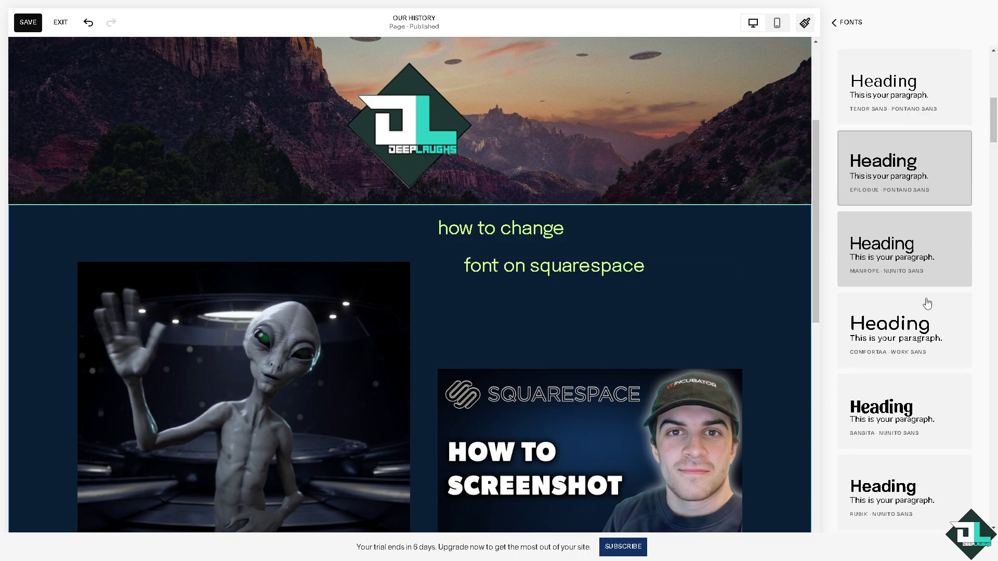
pyautogui.click(887, 407)
pyautogui.scroll(8, 889, 234)
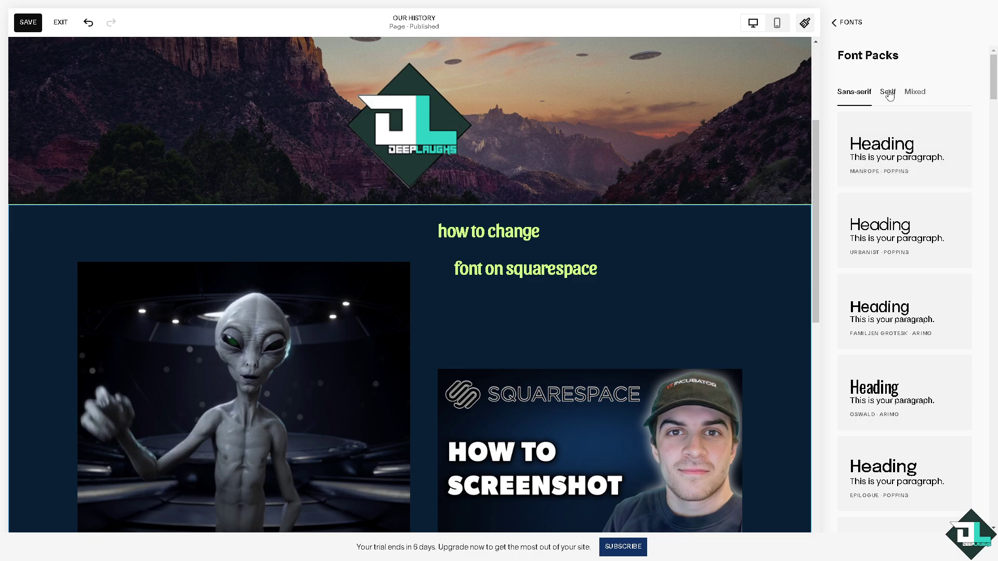
# Try the Serif packs Instrument Serif · Newsreader, Neuton · PT Serif, Newsreader · PT Serif and Shrikhand · Bitter.
pyautogui.click(888, 92)
pyautogui.click(889, 151)
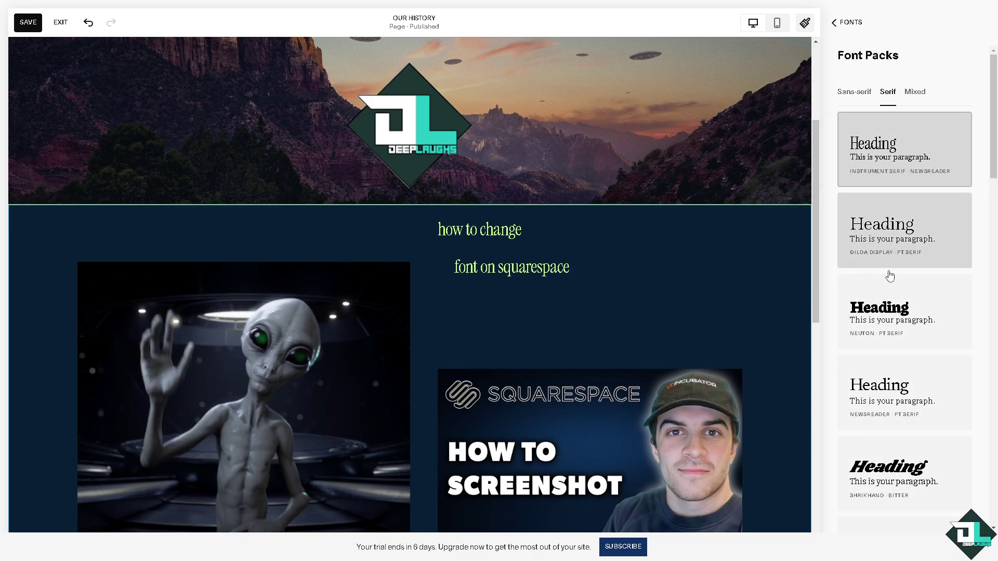
pyautogui.click(889, 312)
pyautogui.click(890, 392)
pyautogui.click(889, 473)
pyautogui.scroll(-5, 904, 364)
pyautogui.scroll(4, 926, 193)
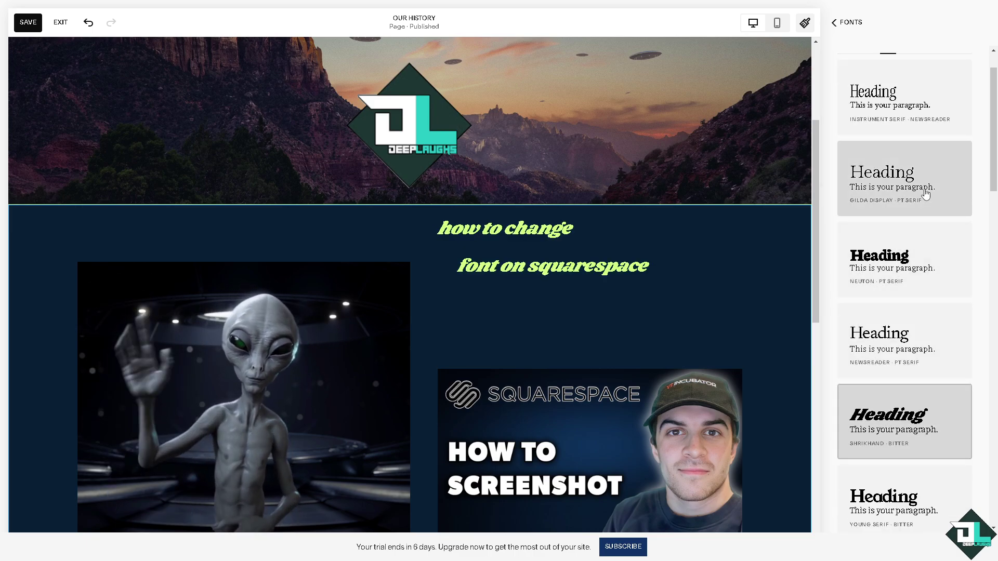
pyautogui.scroll(1, 926, 193)
# From the Mixed packs, try Archivo · PT Serif and Marcellus · PT Serif, then apply Ovo · Almarai.
pyautogui.click(911, 95)
pyautogui.click(946, 156)
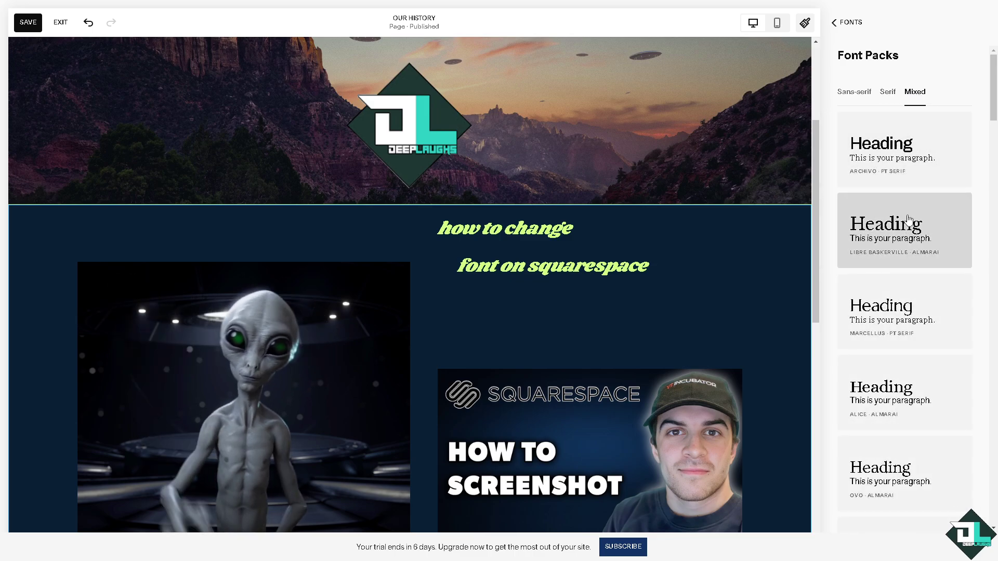
pyautogui.click(904, 324)
pyautogui.click(904, 473)
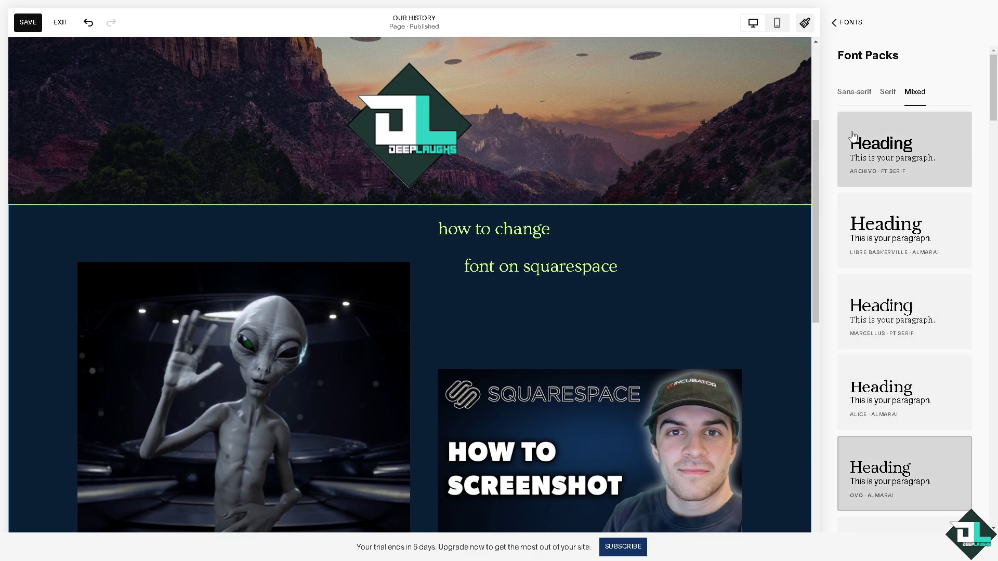
pyautogui.click(847, 39)
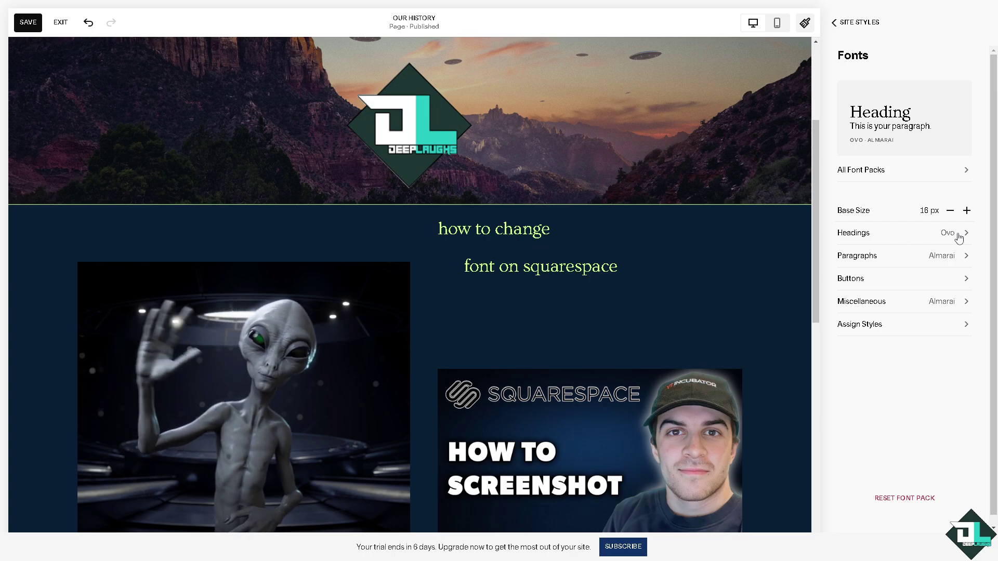
# Browse all fonts for the Headings family, scroll the list, and switch to mobile preview.
pyautogui.click(959, 233)
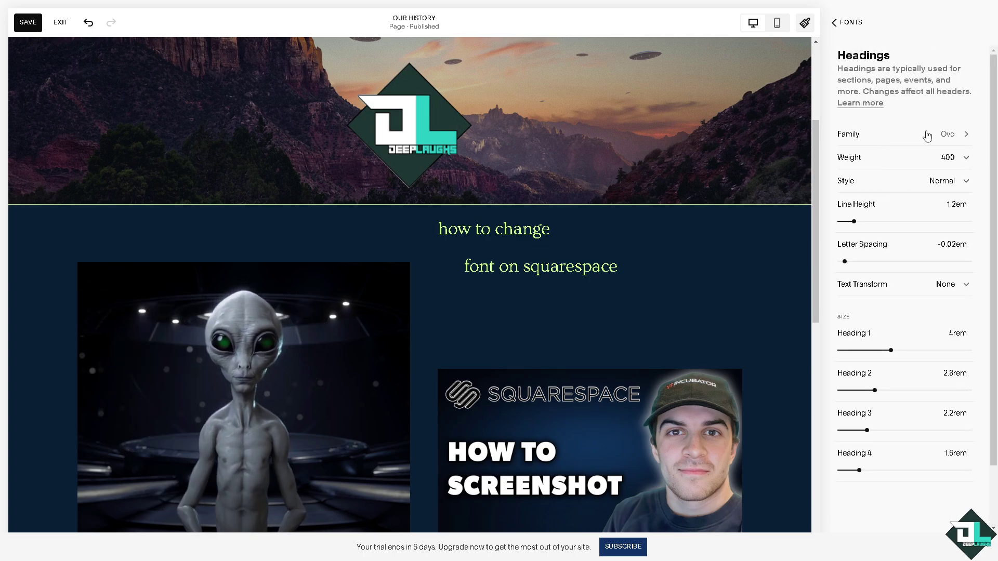
pyautogui.click(949, 136)
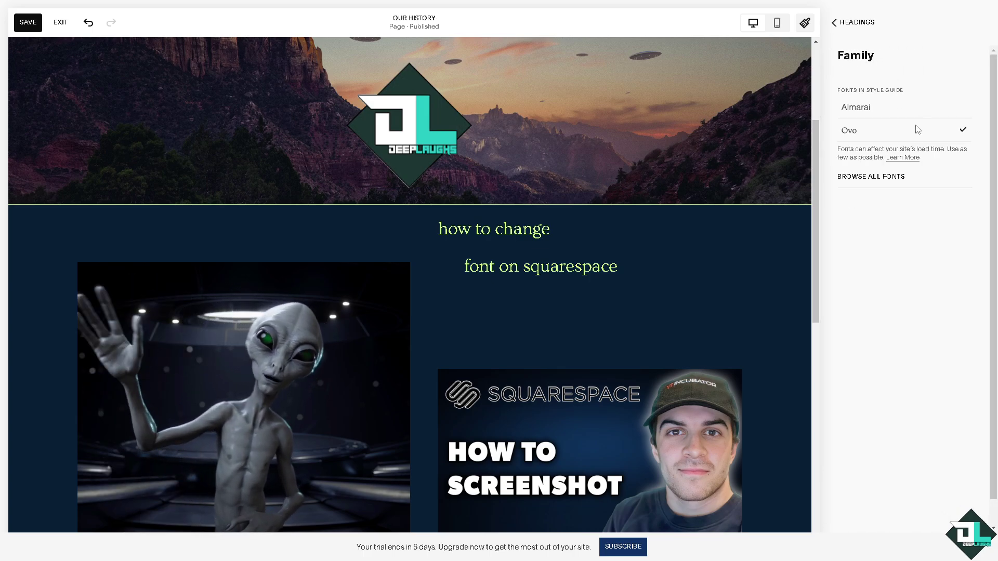
pyautogui.click(877, 179)
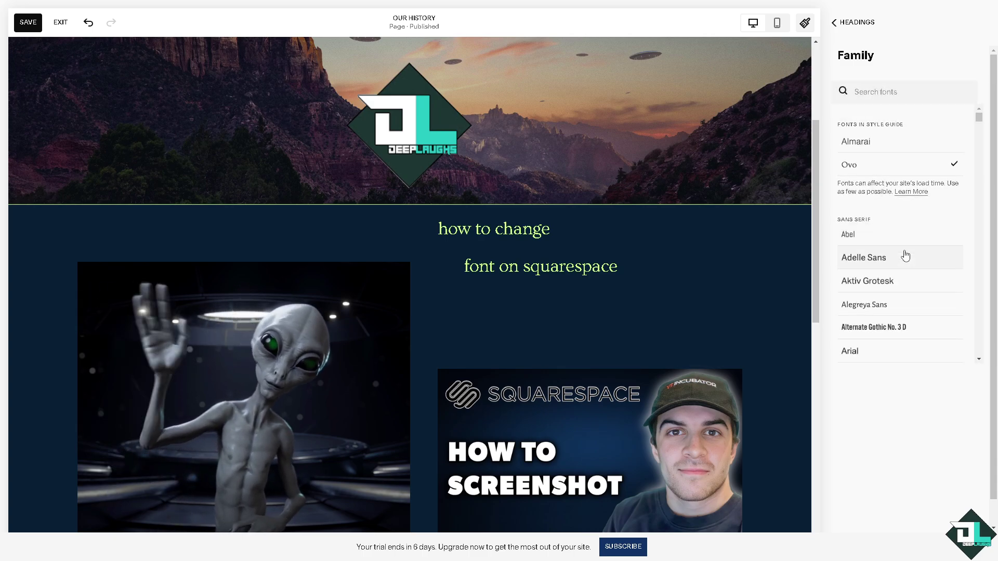
pyautogui.scroll(-4, 905, 255)
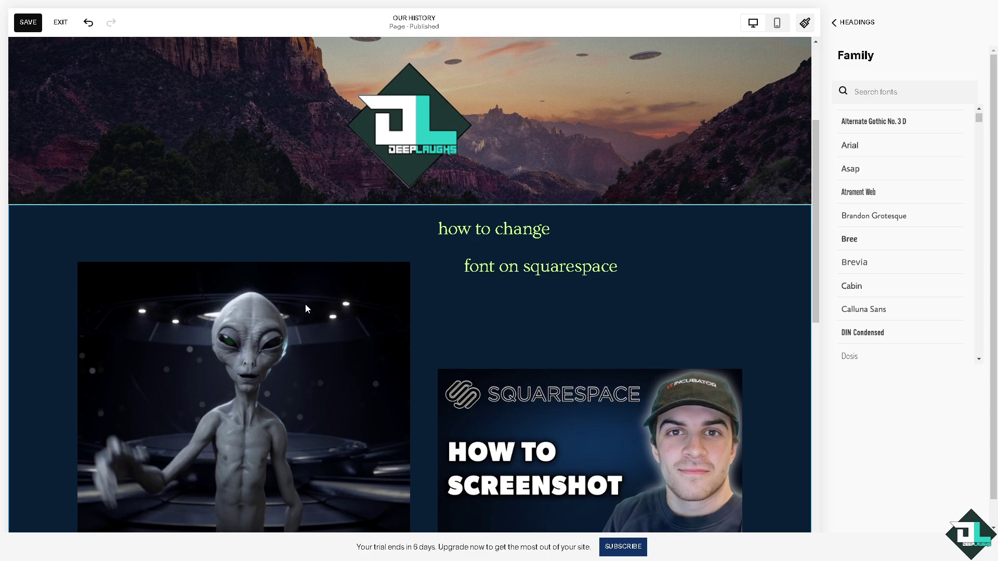
pyautogui.scroll(-4, 865, 318)
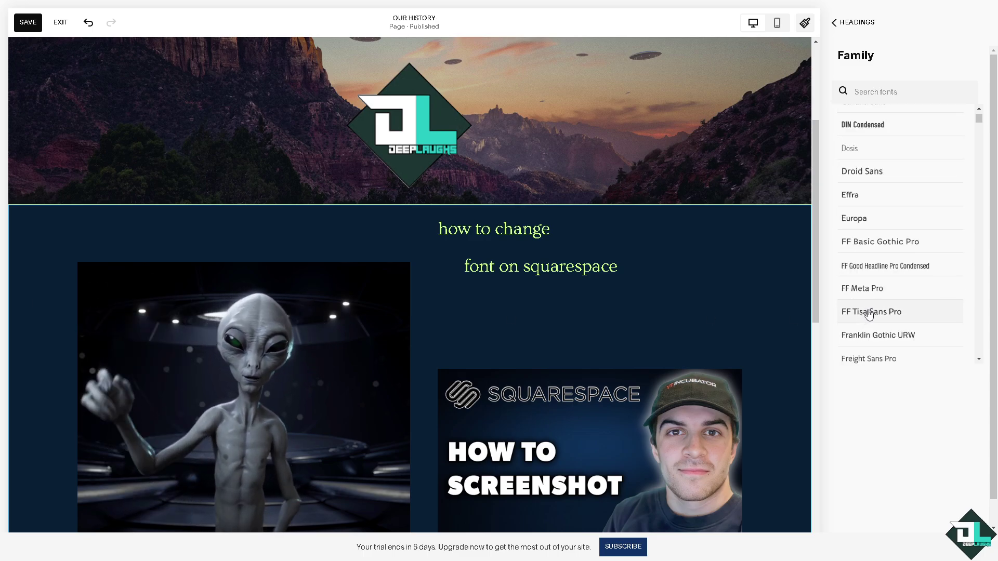
pyautogui.click(778, 23)
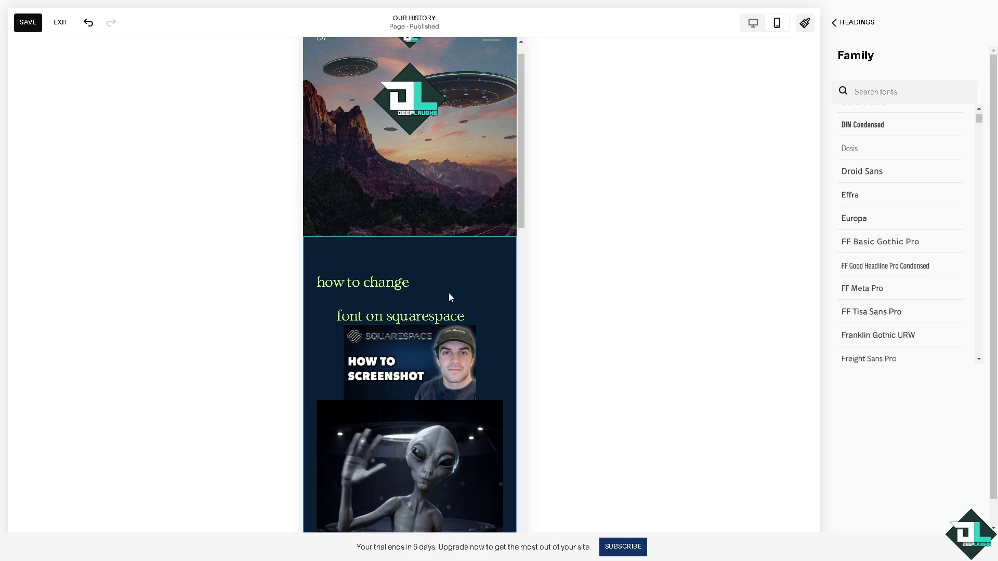
# Return to the Fonts panel and reset the Ovo · Almarai font pack to its defaults.
pyautogui.click(831, 25)
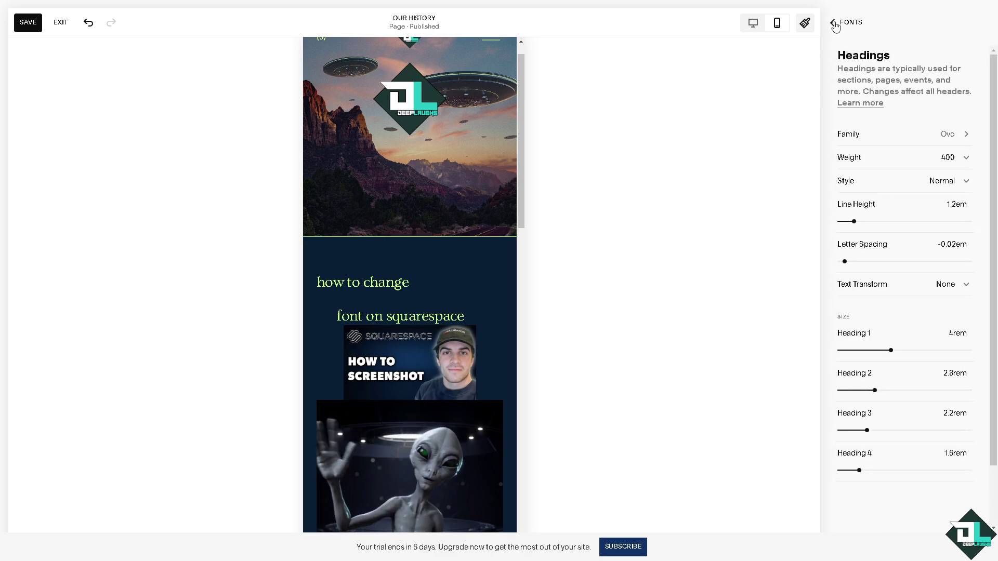
pyautogui.click(834, 24)
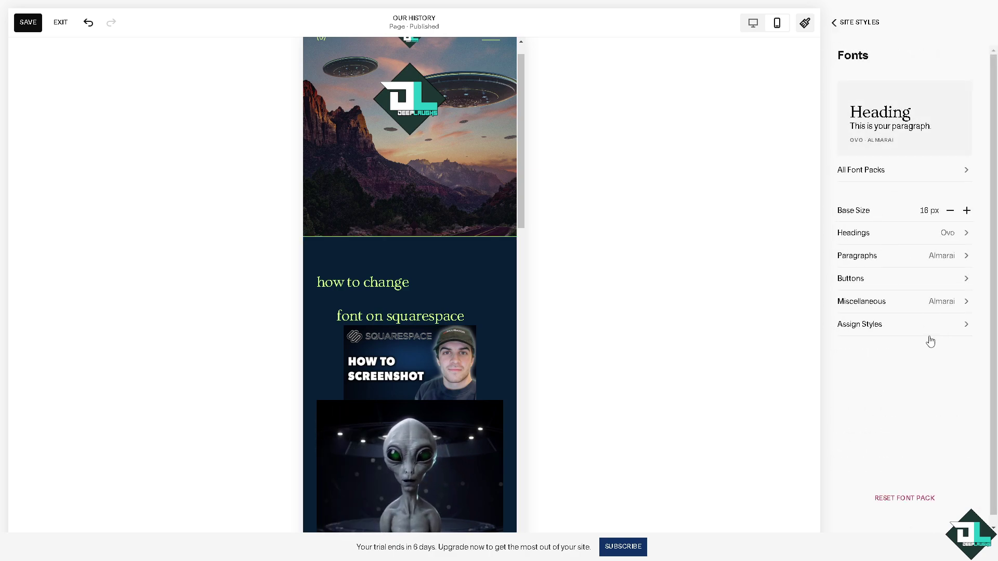
pyautogui.click(903, 499)
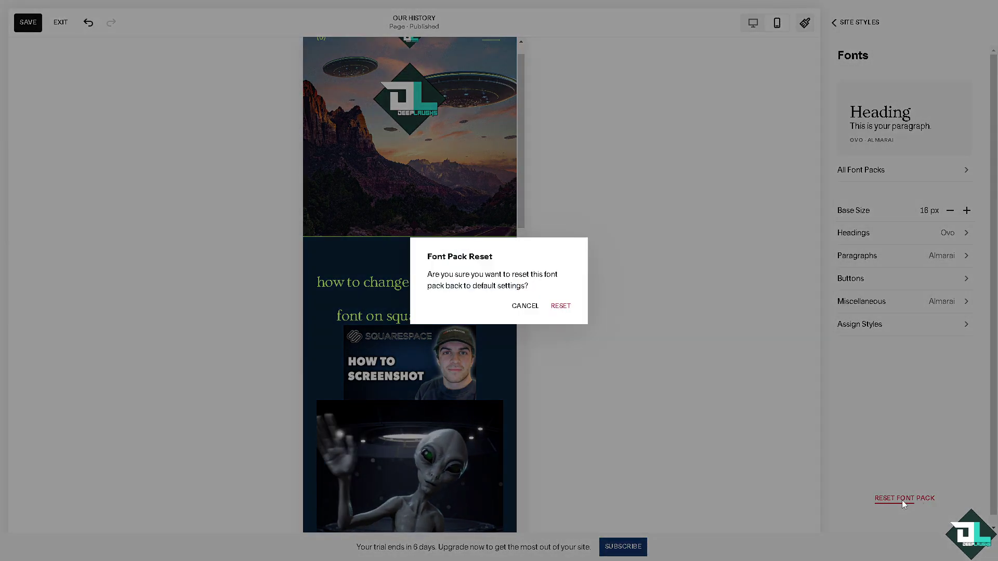
pyautogui.click(560, 308)
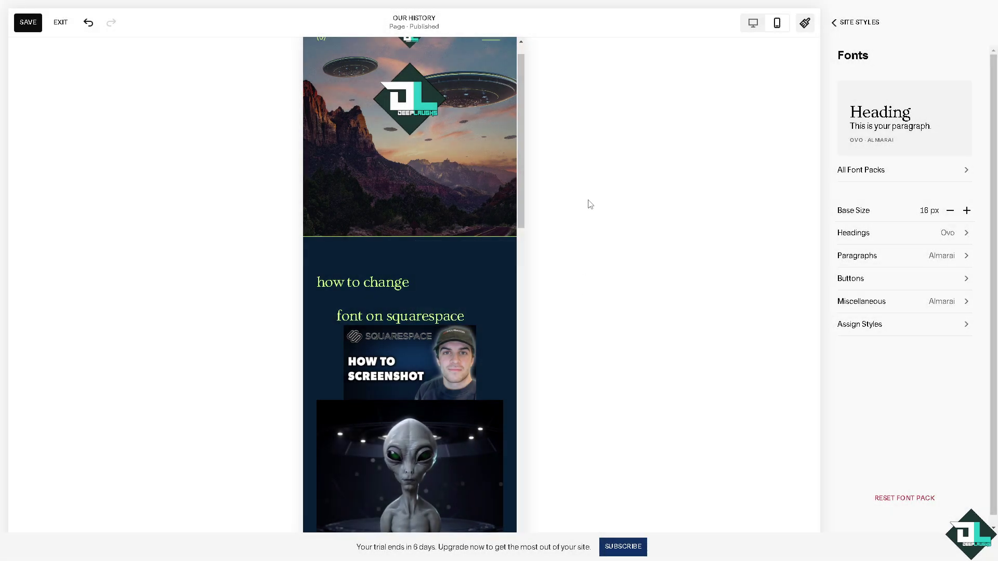
# Switch back to desktop preview and scroll the page to review the result.
pyautogui.click(753, 23)
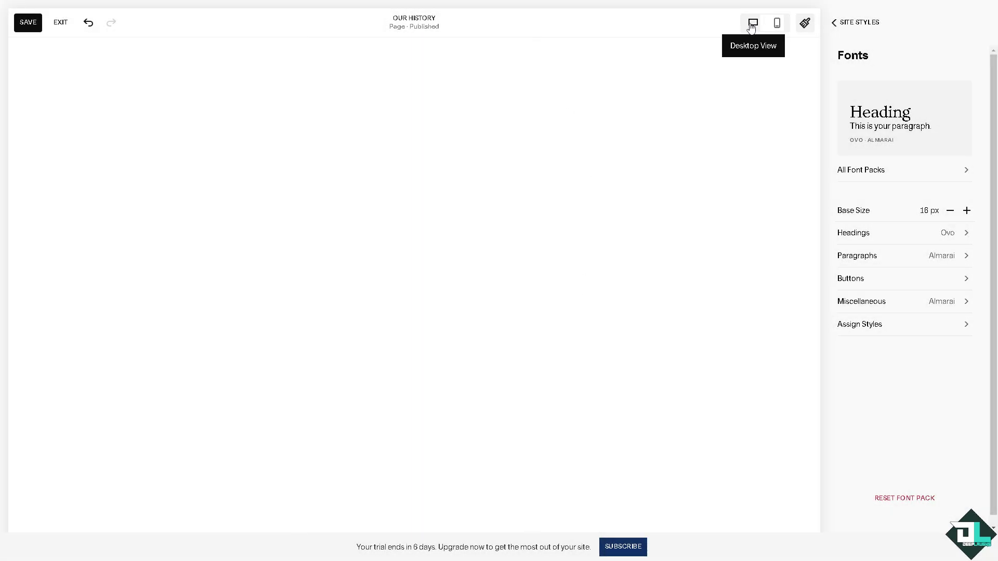
pyautogui.scroll(-2, 583, 242)
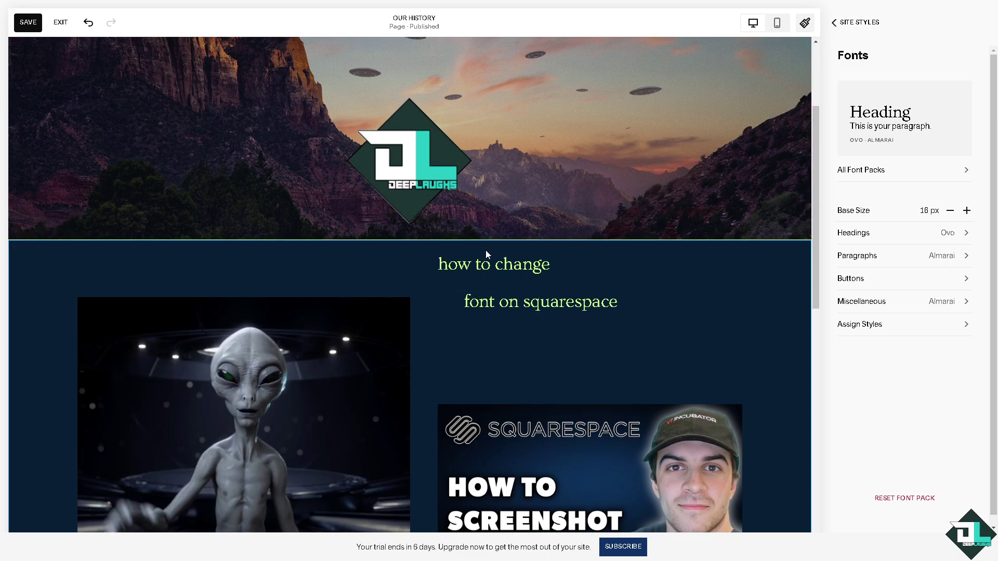
pyautogui.scroll(-2, 487, 253)
pyautogui.scroll(1, 486, 251)
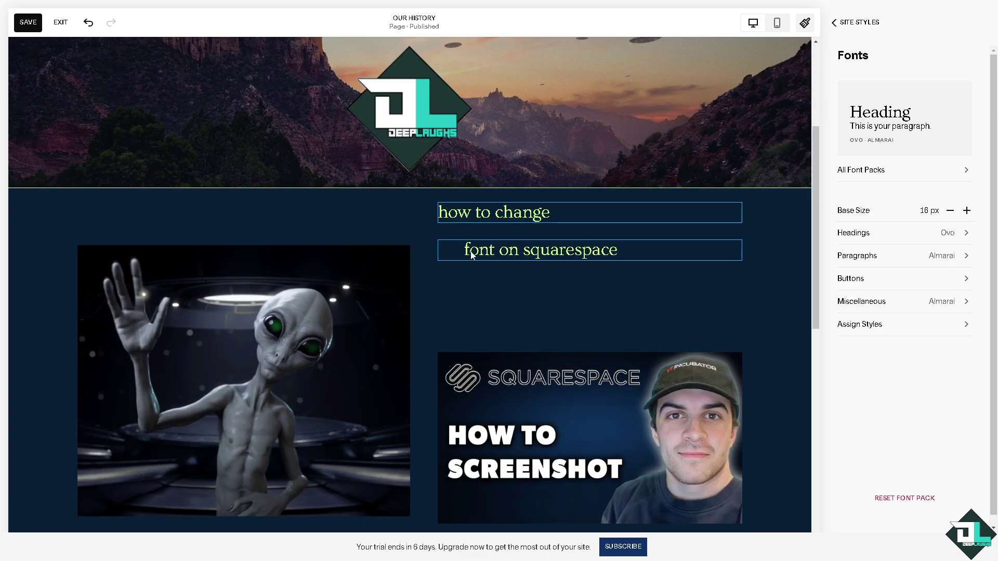